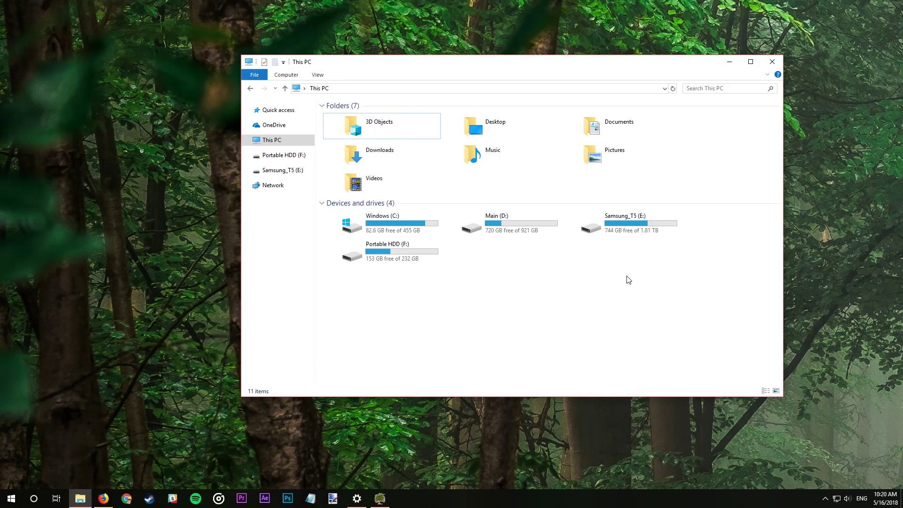
Compare the Storage overview with WinDirStat's C: scan, where Program Files (x86) takes 206.8 GB
left_click(356, 505)
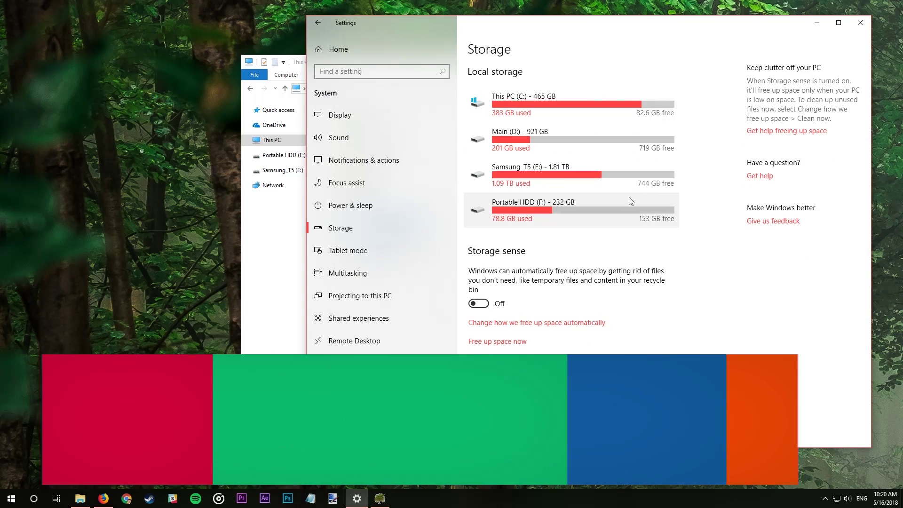
left_click(382, 498)
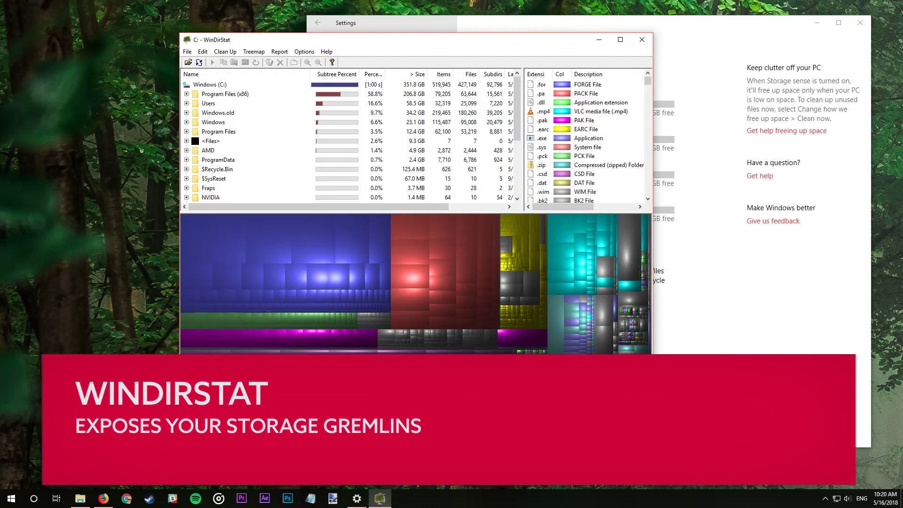
left_click(722, 318)
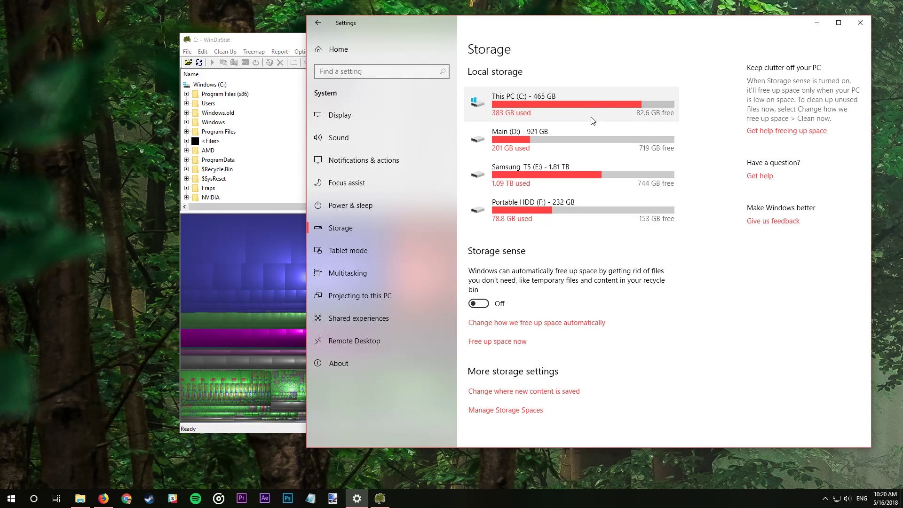
left_click(281, 44)
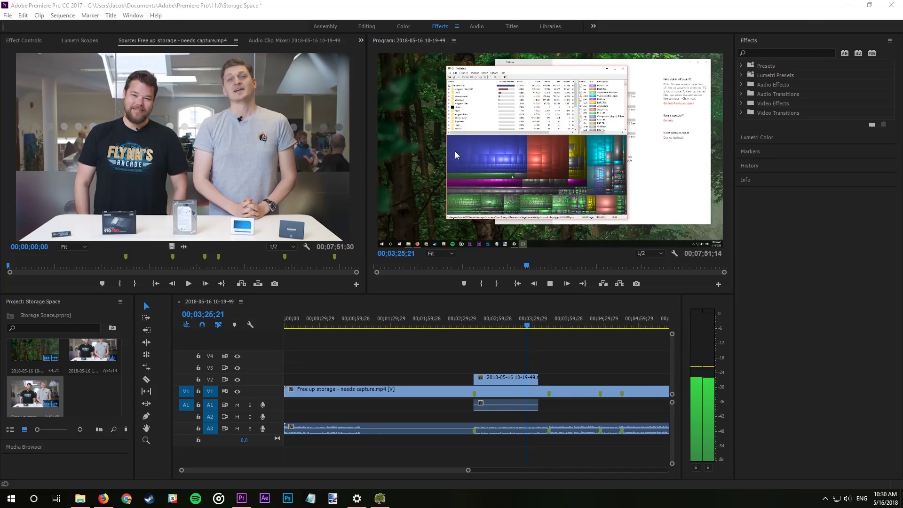
Open the Media page of Premiere Pro's Preferences to see the media cache file and database locations
left_click(22, 16)
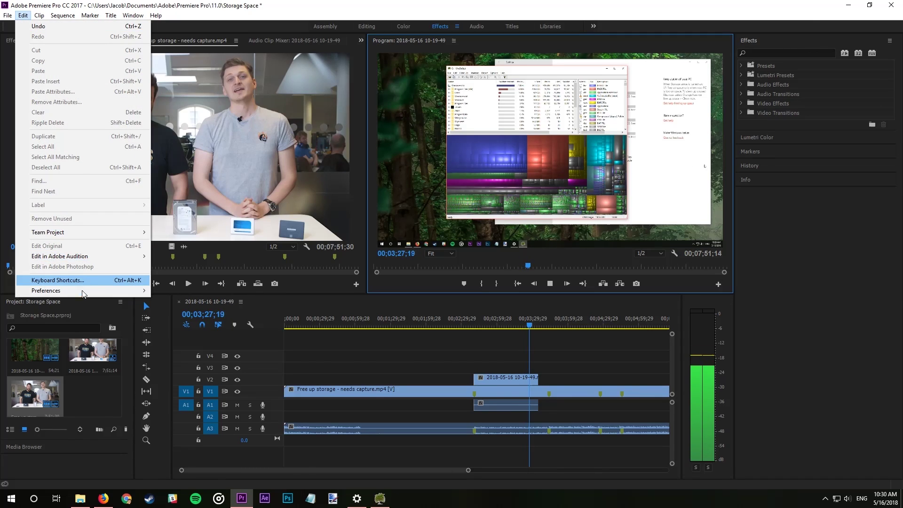
mouse_move(83, 291)
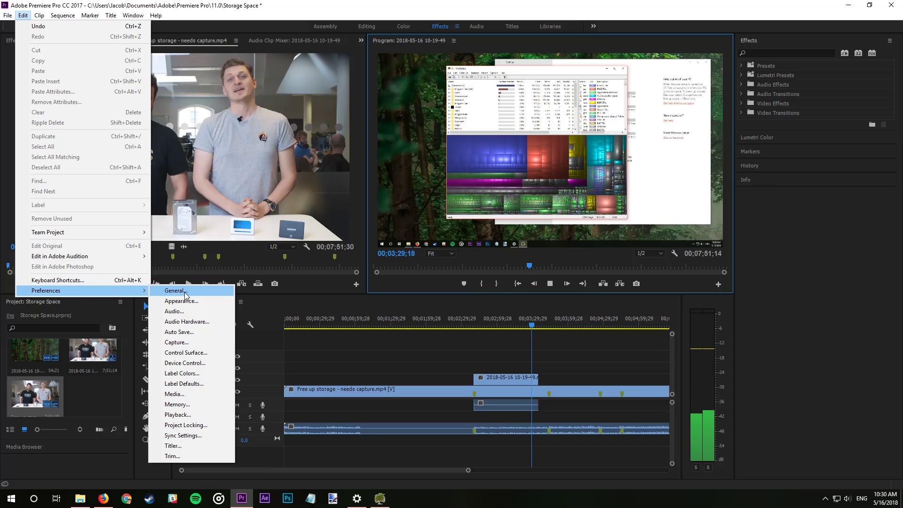
left_click(196, 396)
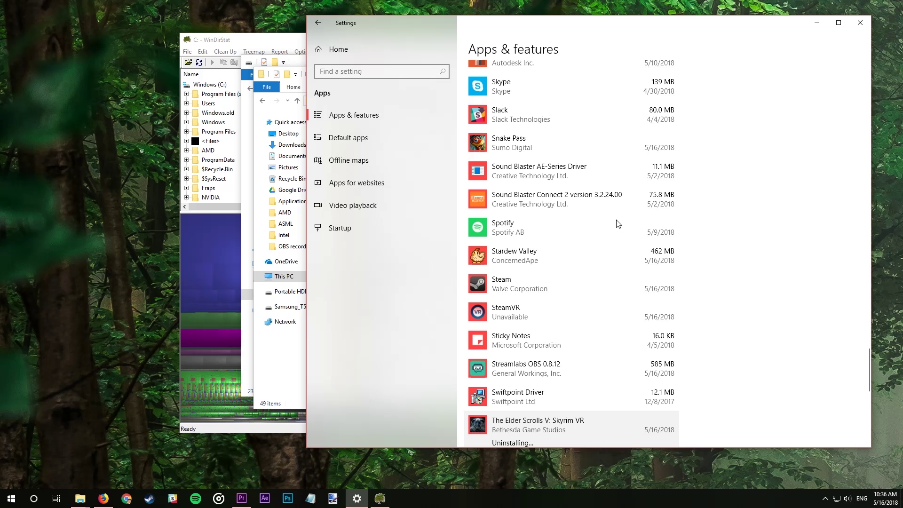
Scroll through the remaining installed apps list
scroll(617, 224, "down", 5)
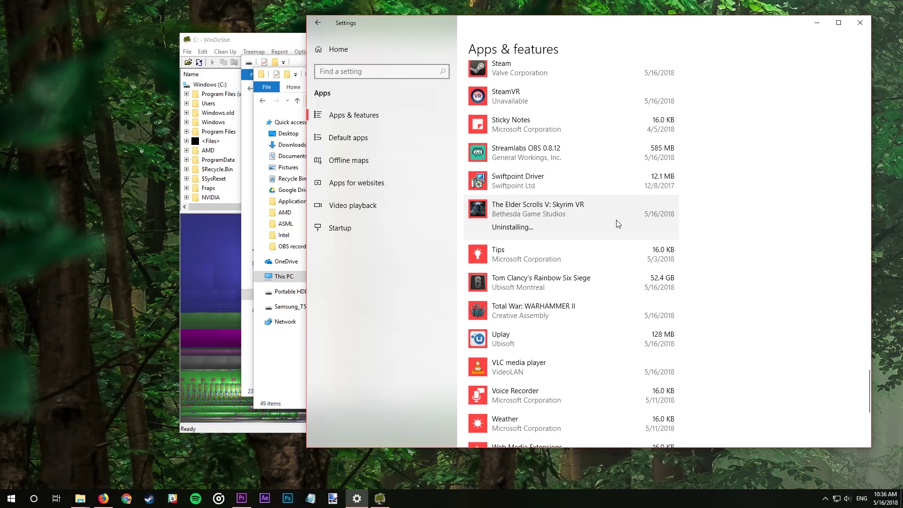
scroll(611, 235, "down", 5)
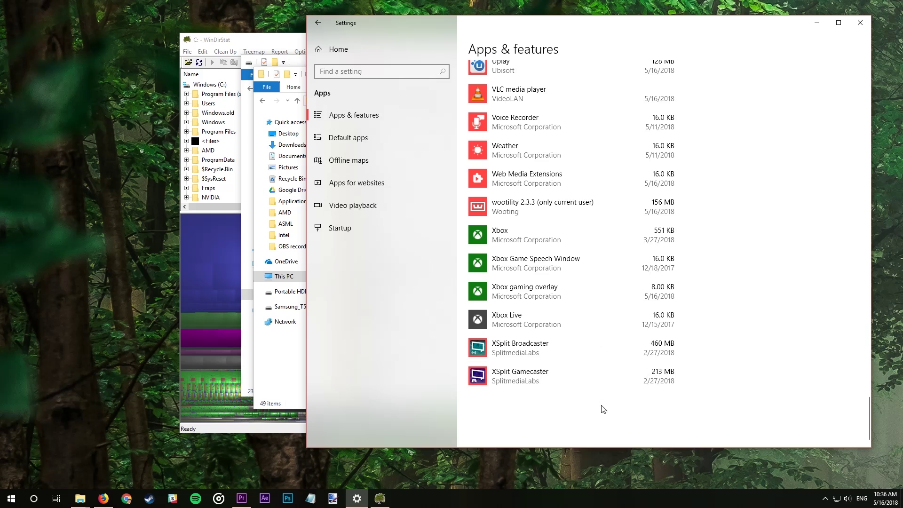
scroll(615, 339, "up", 10)
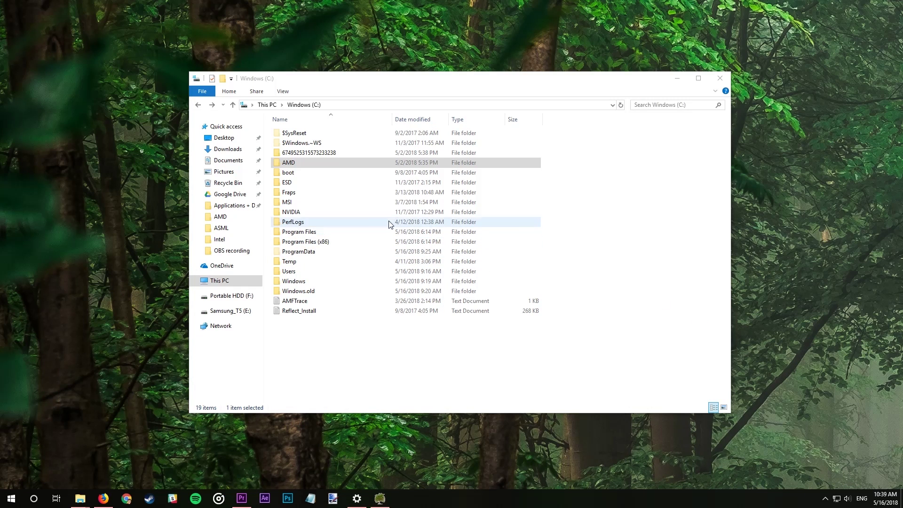
Delete the six old Radeon driver folders inside C:\AMD
double_click(368, 213)
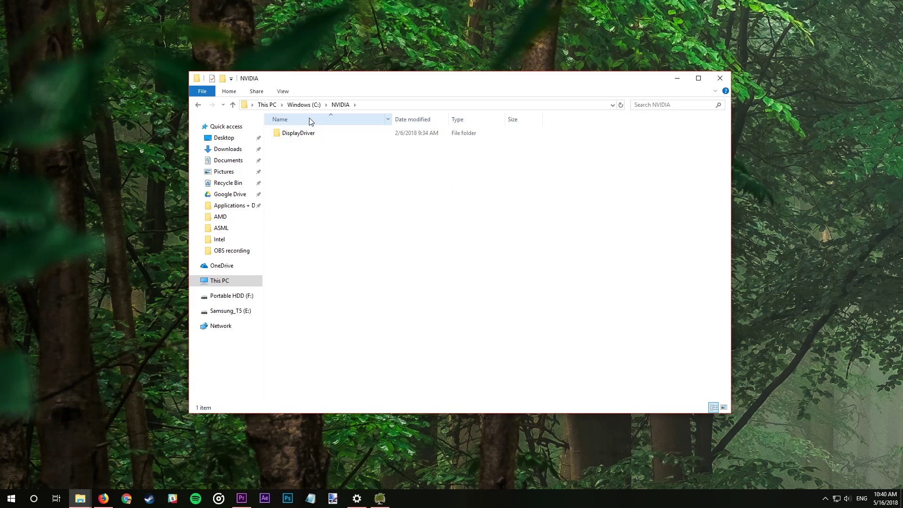
left_click(304, 105)
double_click(305, 163)
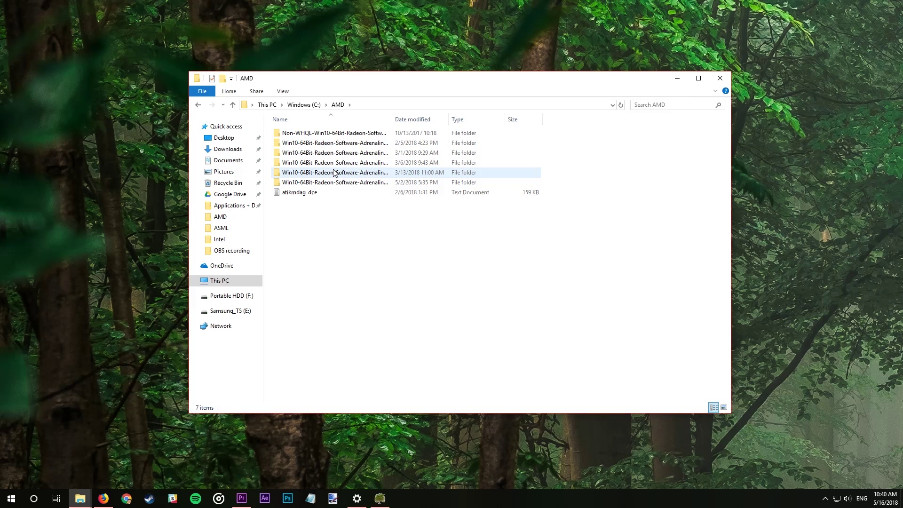
mouse_move(333, 172)
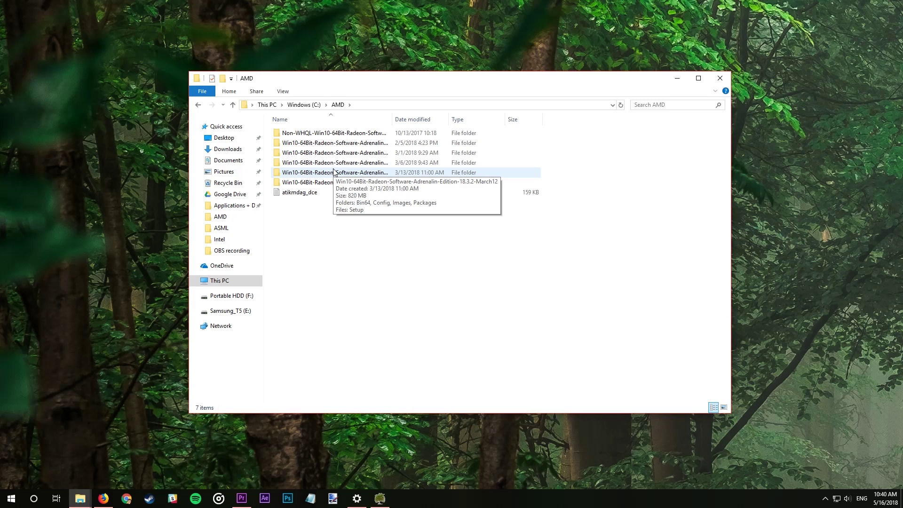
left_click(334, 133)
left_click(353, 182, "shift")
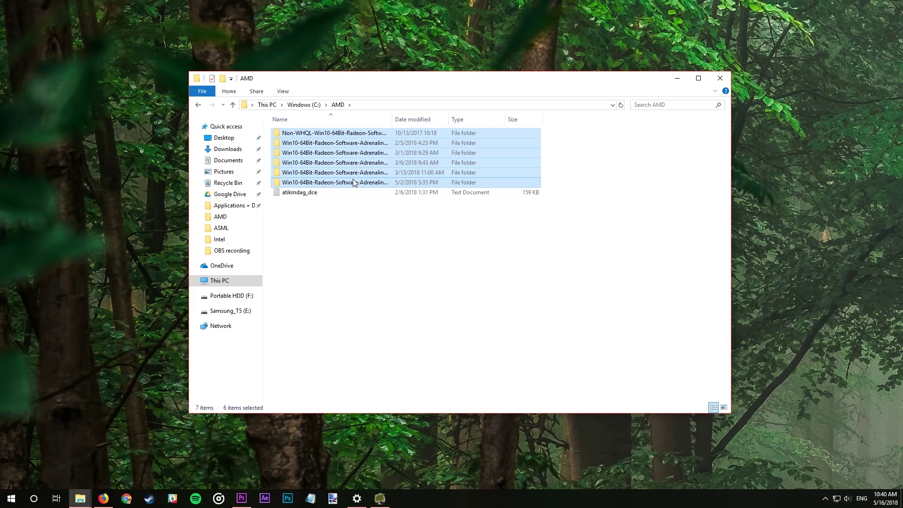
key("Delete")
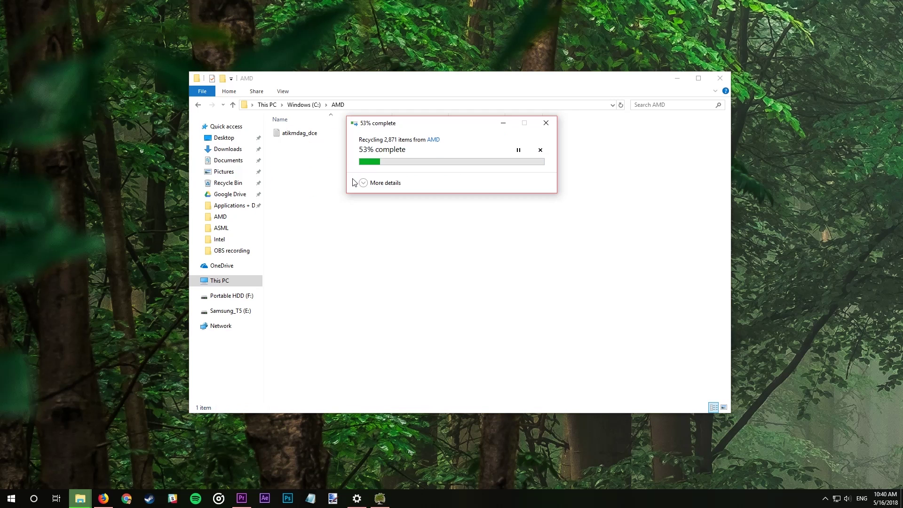
Delete the DisplayDriver folder from C:\NVIDIA, granting administrator permission
left_click(305, 105)
double_click(316, 209)
left_click(313, 134)
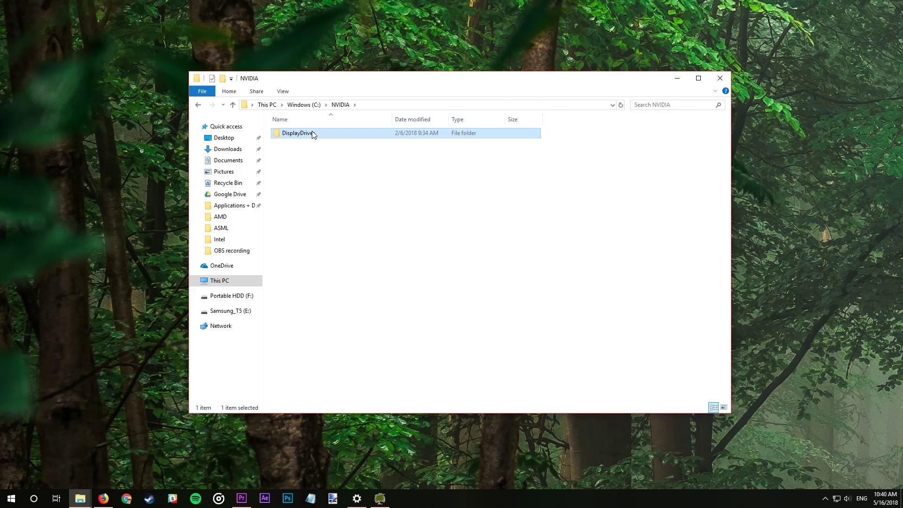
key("Delete")
left_click(414, 186)
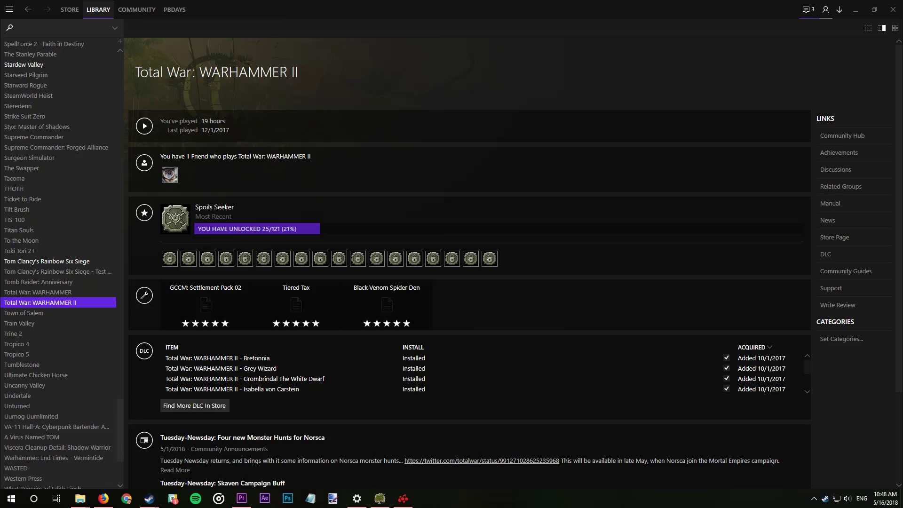
Clear Steam's download cache from Settings > Downloads and confirm
left_click(9, 10)
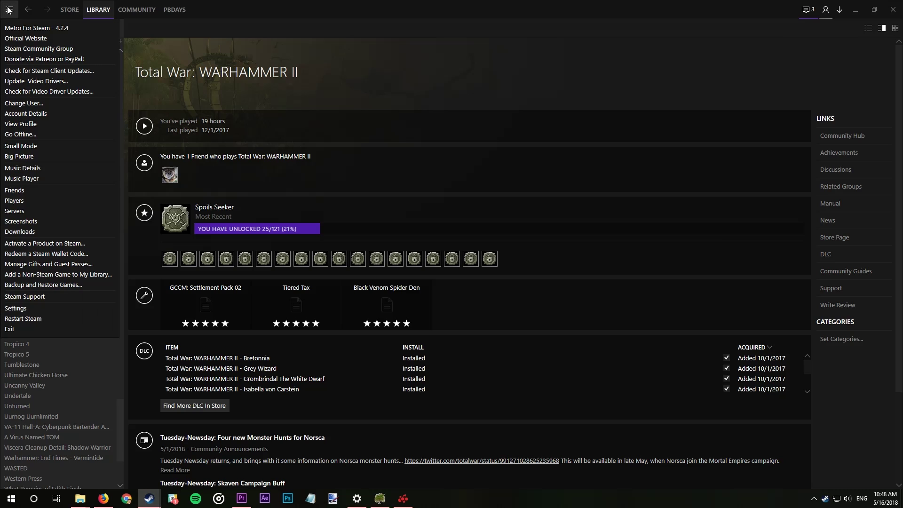
left_click(25, 306)
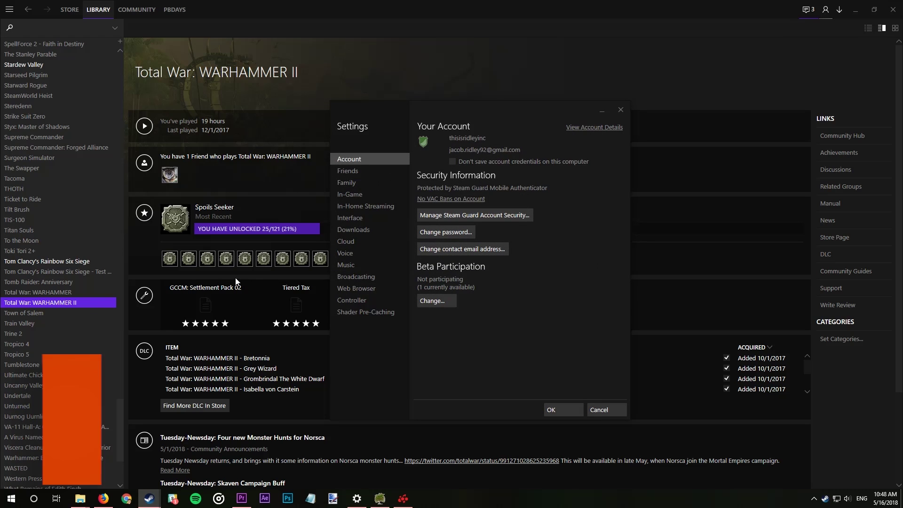
left_click(362, 230)
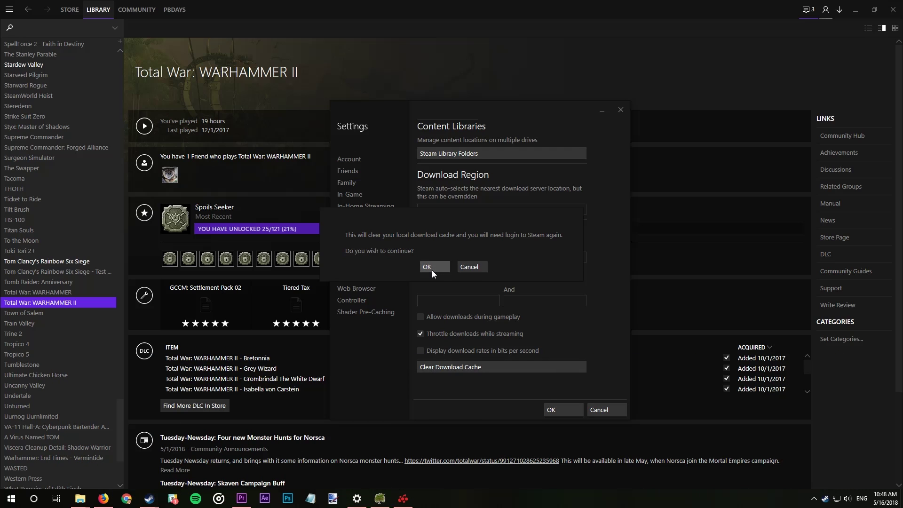
left_click(432, 269)
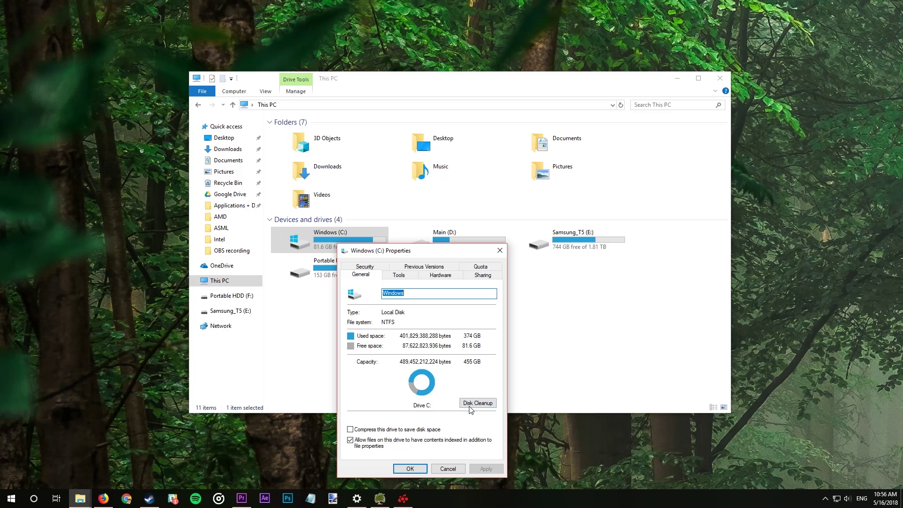
Run Disk Cleanup on C:, tick Windows Error Reporting and Recycle Bin, then rescan including system files
left_click(481, 403)
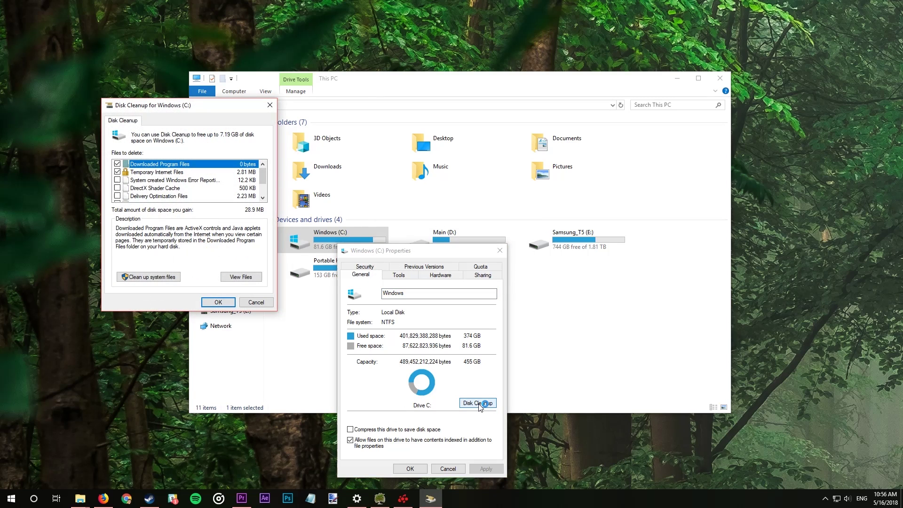
left_click(118, 180)
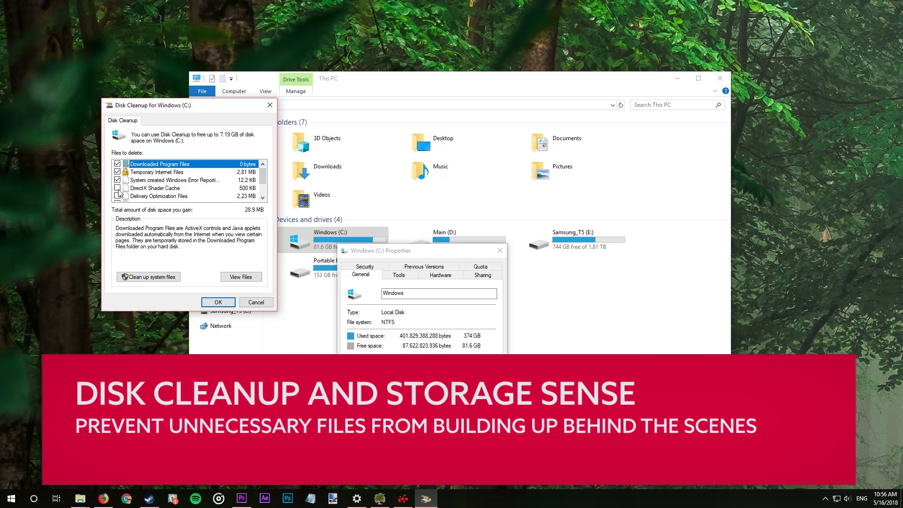
scroll(123, 193, "down", 1)
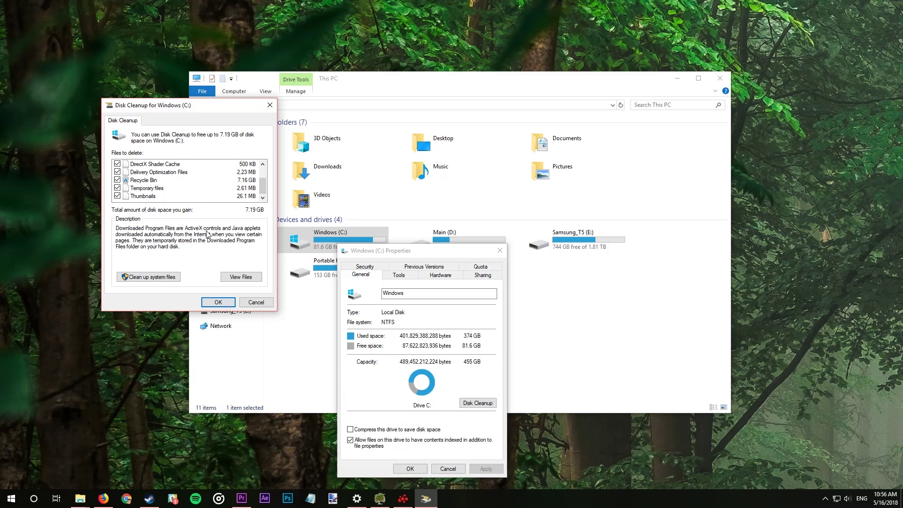
left_click(149, 278)
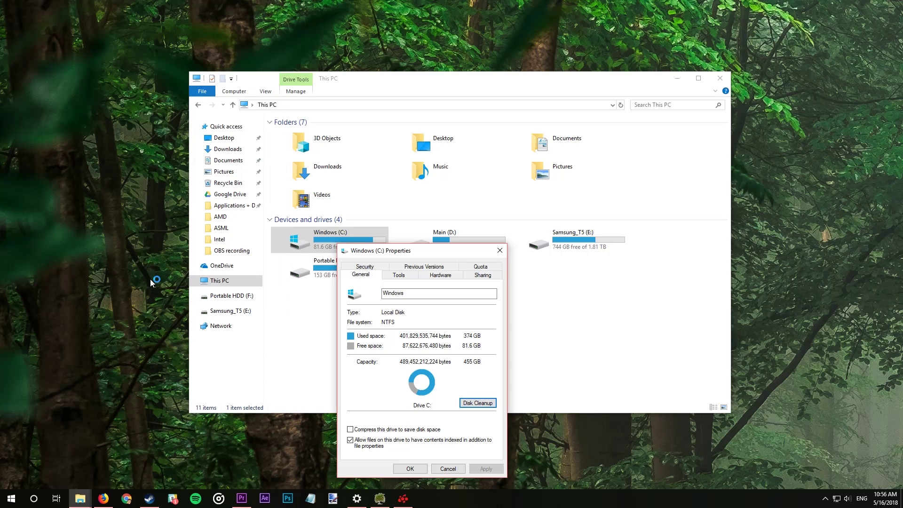
left_click(435, 219)
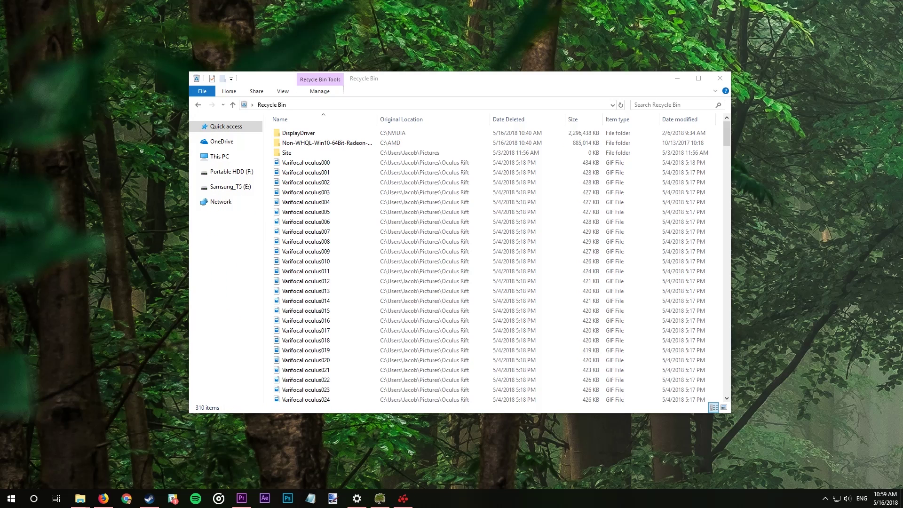
Select all 310 Recycle Bin items with Ctrl+A and delete them permanently
scroll(372, 244, "down", 3)
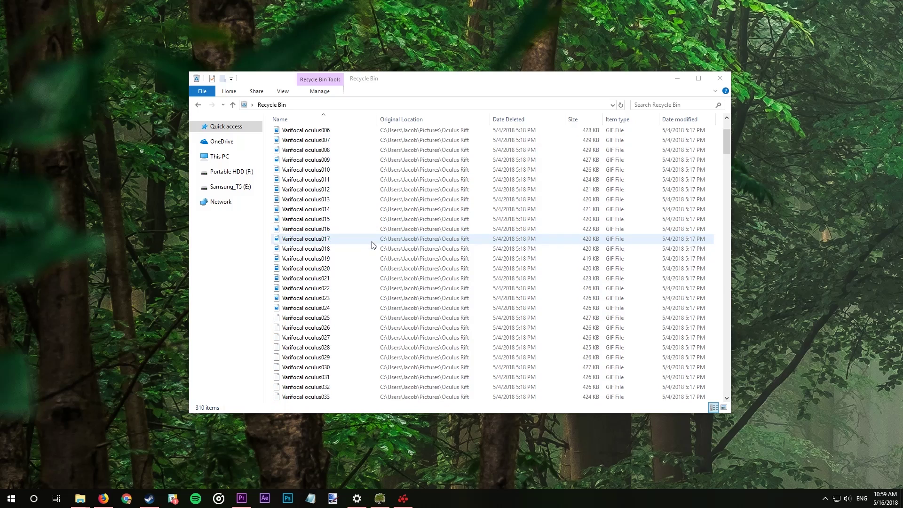
scroll(364, 275, "down", 20)
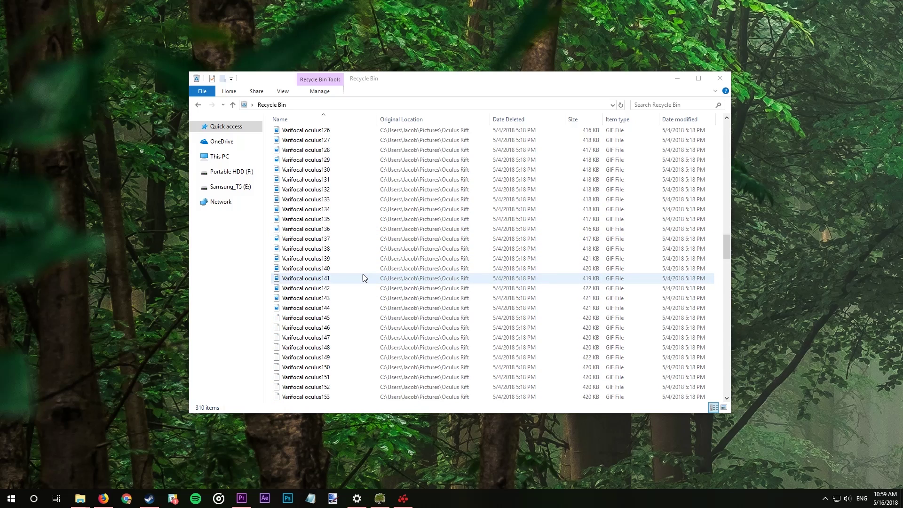
scroll(363, 276, "down", 20)
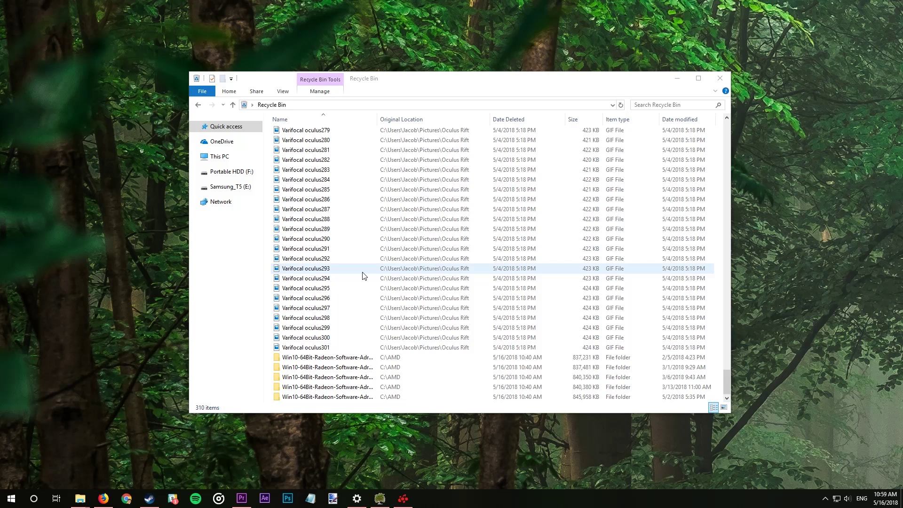
left_click(362, 272)
key("ctrl+a")
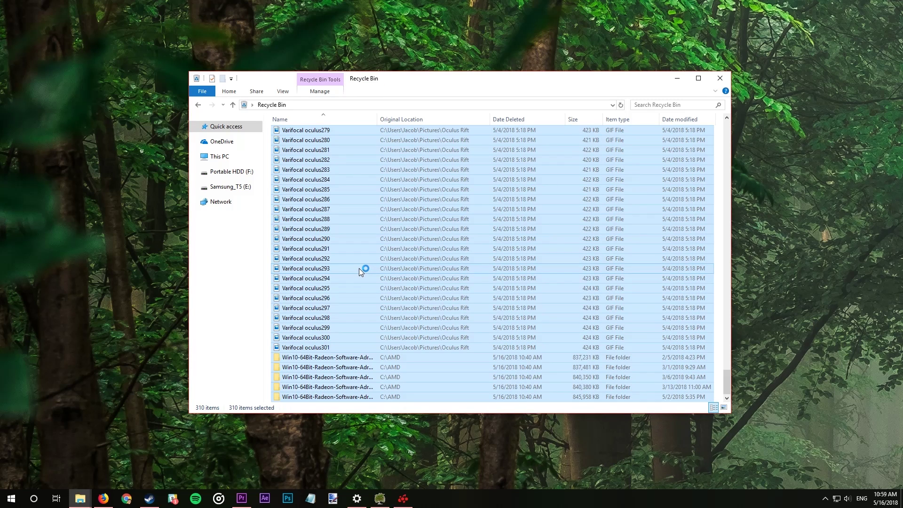
key("Delete")
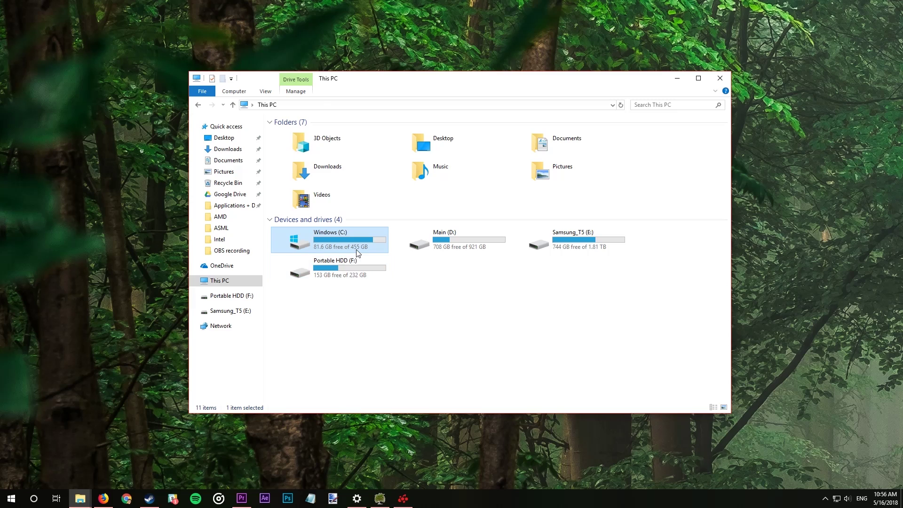
Open Windows.old on drive C: to inspect it, then go back to the C: root
double_click(358, 253)
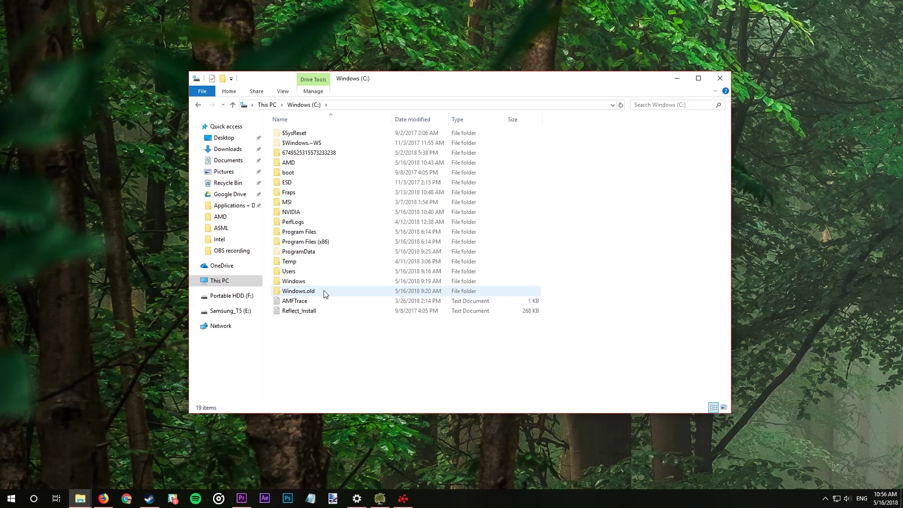
double_click(298, 291)
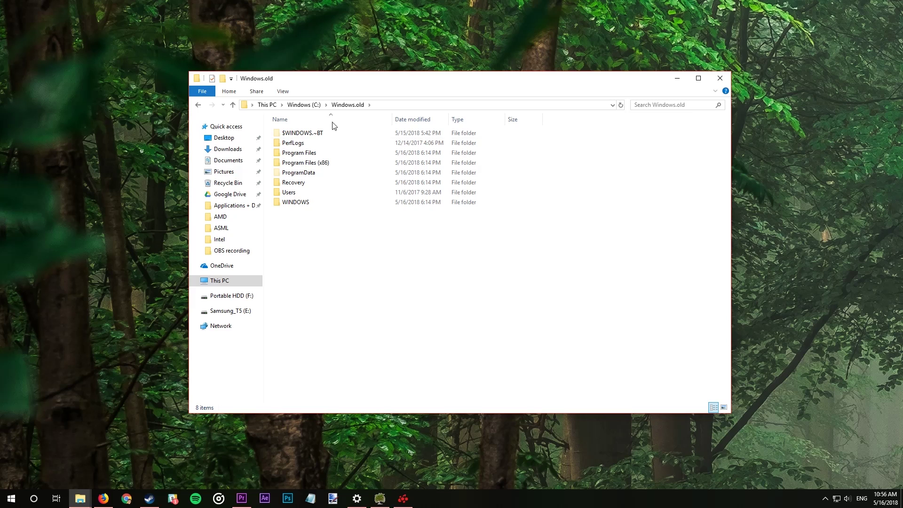
left_click(306, 106)
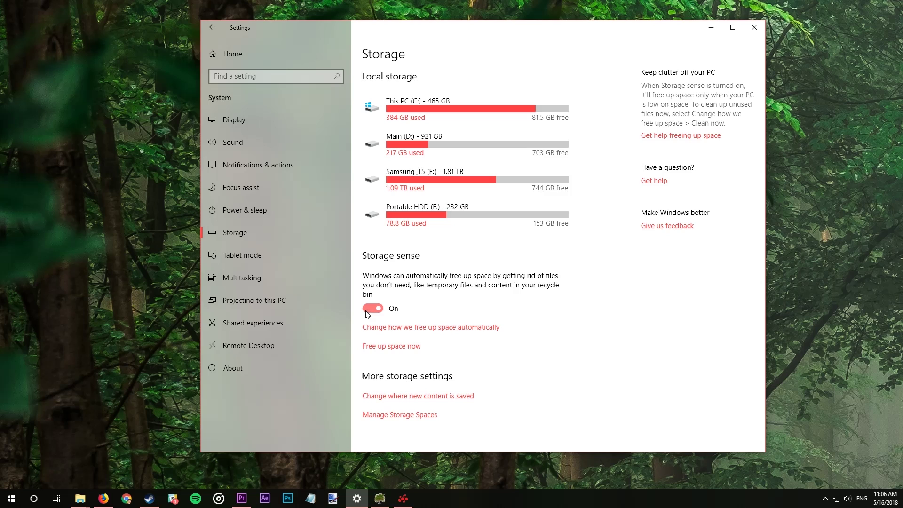
left_click(433, 328)
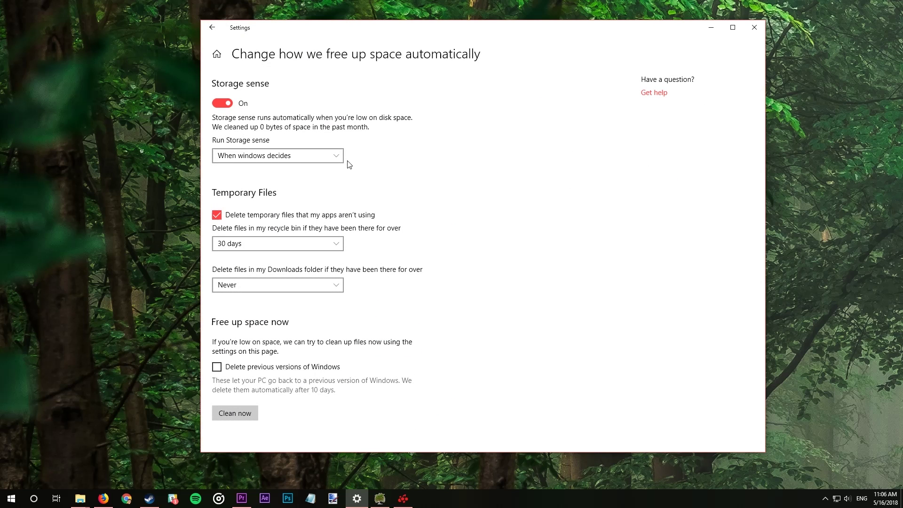
left_click(328, 157)
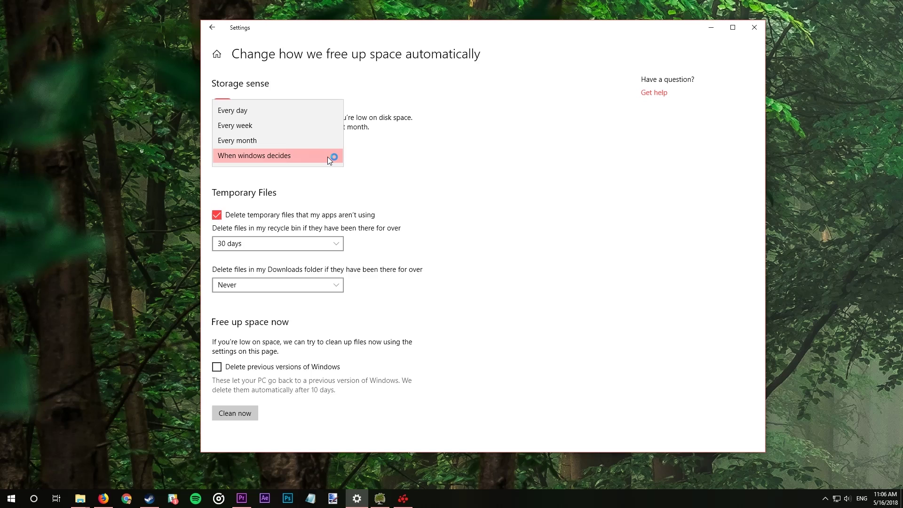
left_click(327, 156)
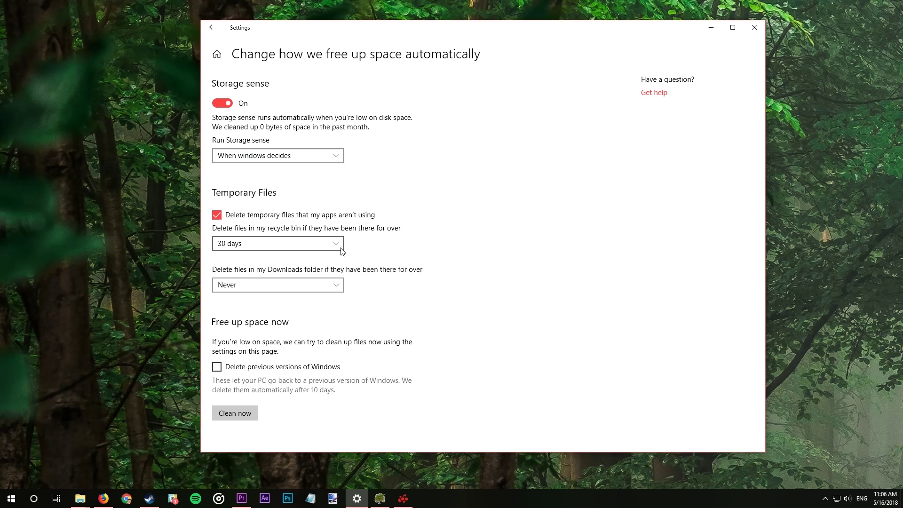
left_click(332, 285)
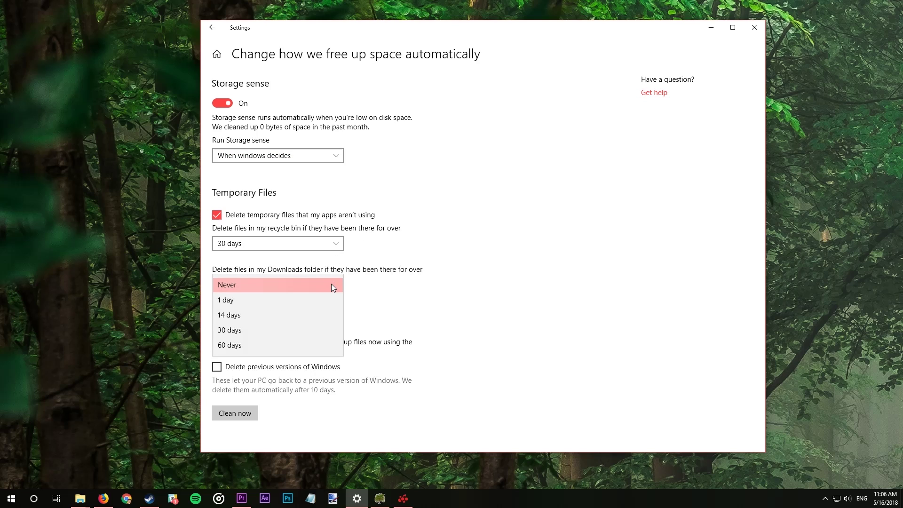
left_click(449, 324)
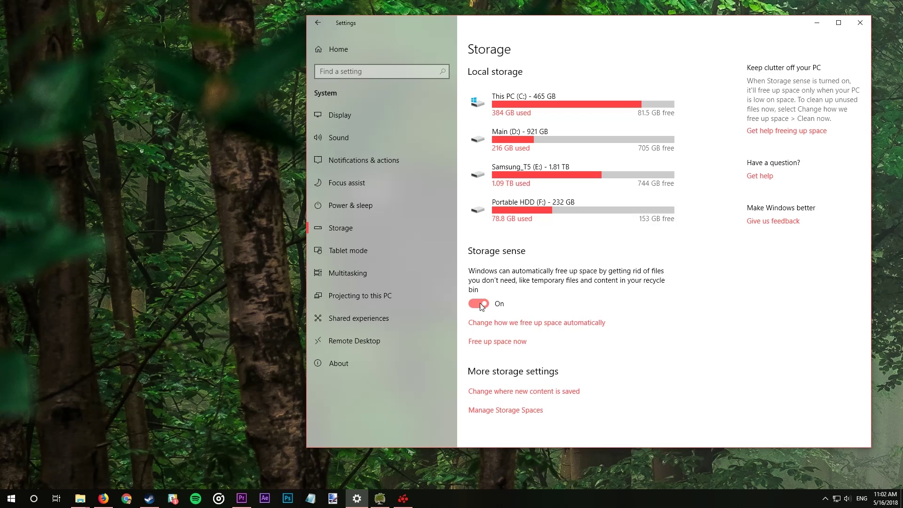
In Free up space now, tick Previous Windows installation(s) for 49.7 GB selected
left_click(502, 345)
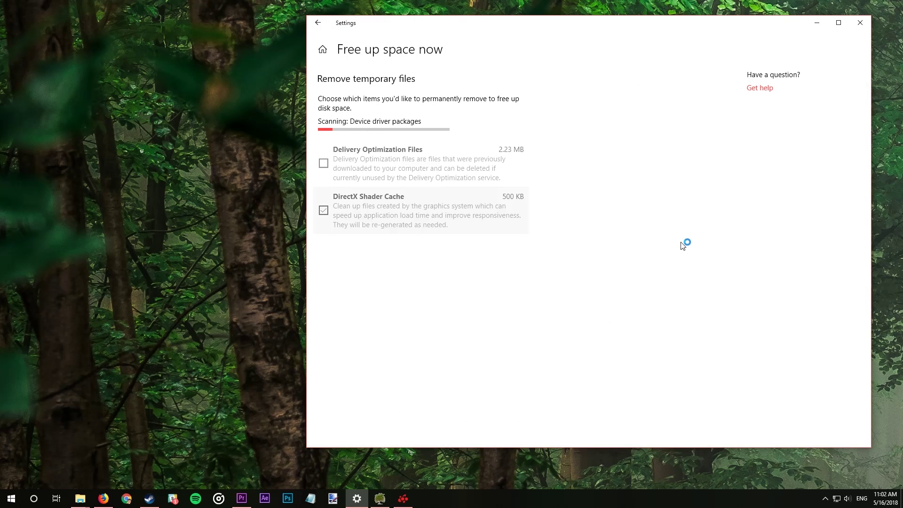
scroll(322, 133, "down", 5)
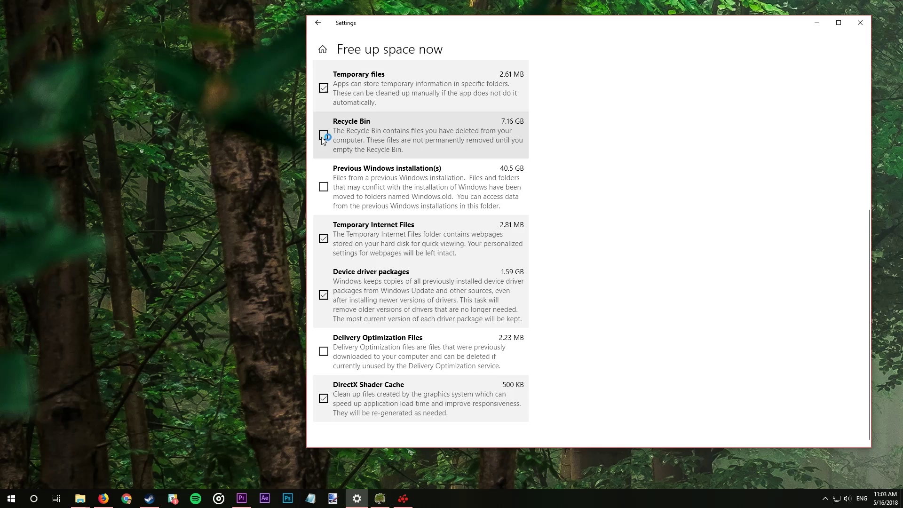
left_click(325, 187)
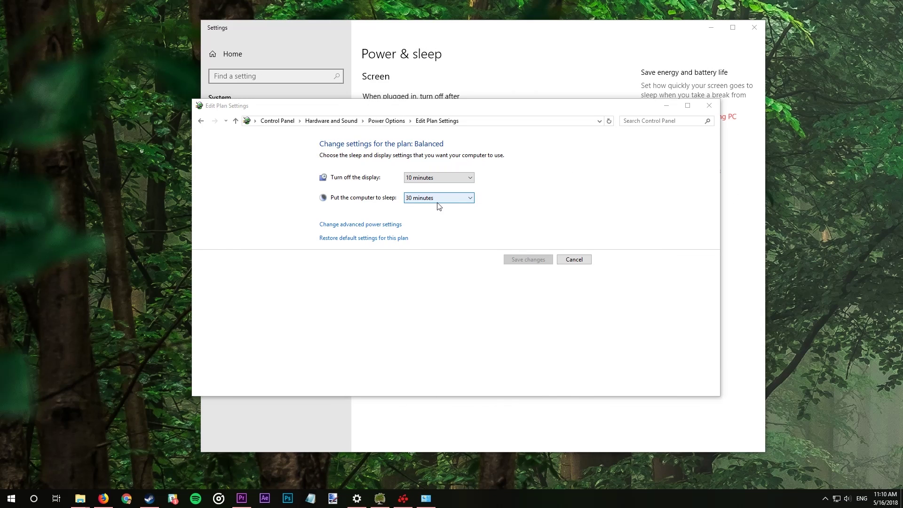
In advanced power settings, expand Sleep > Hibernate after and change its value from Never
left_click(394, 225)
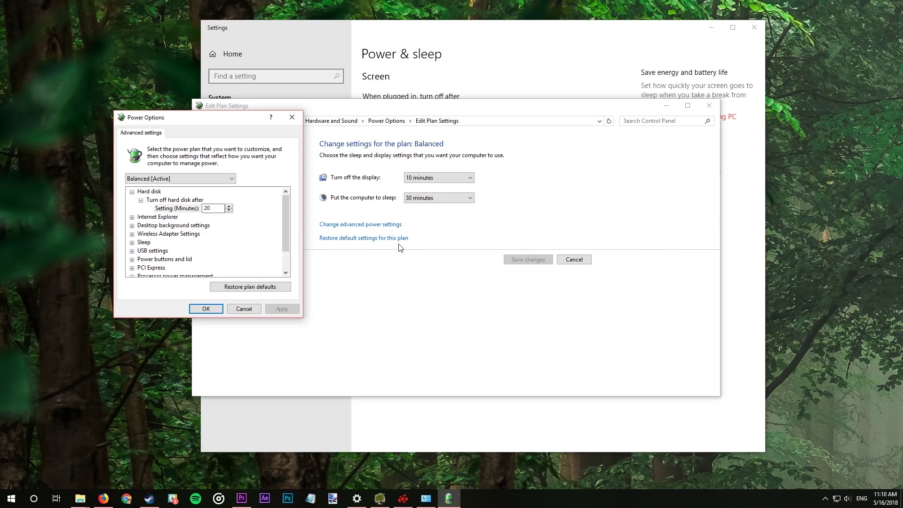
scroll(216, 235, "down", 1)
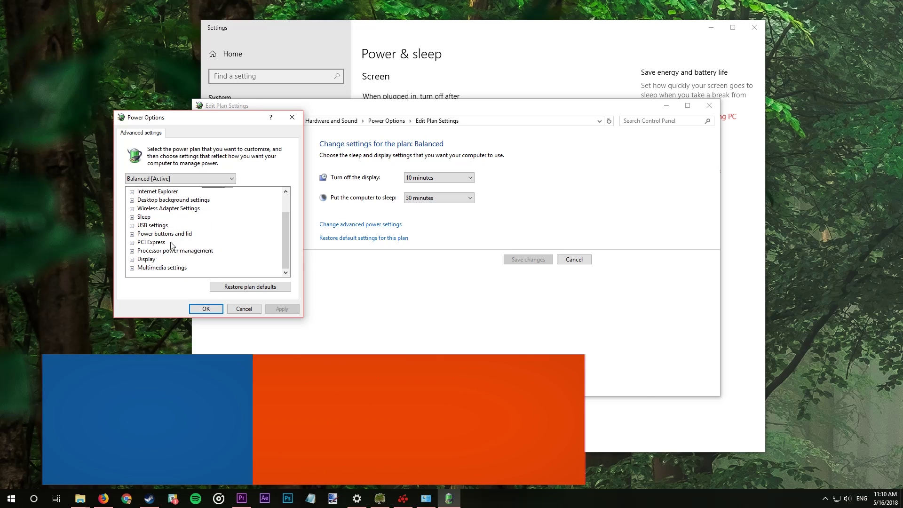
left_click(132, 217)
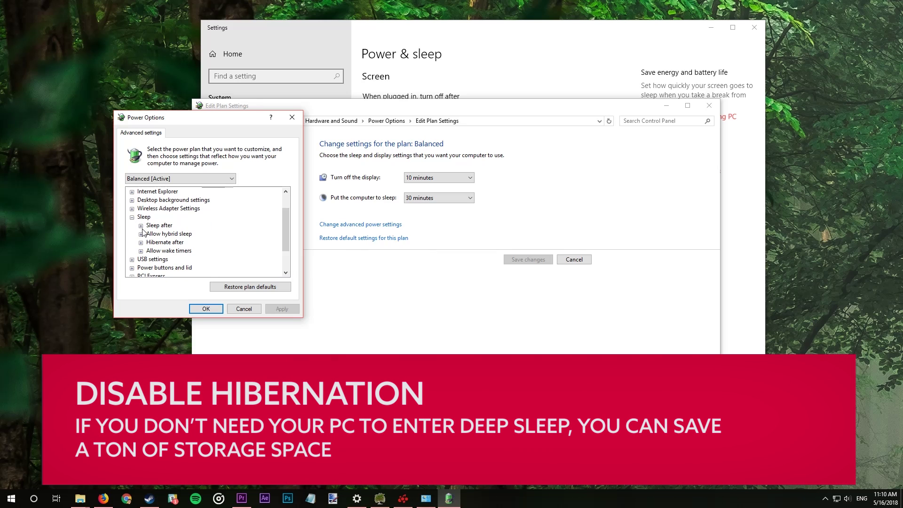
left_click(140, 243)
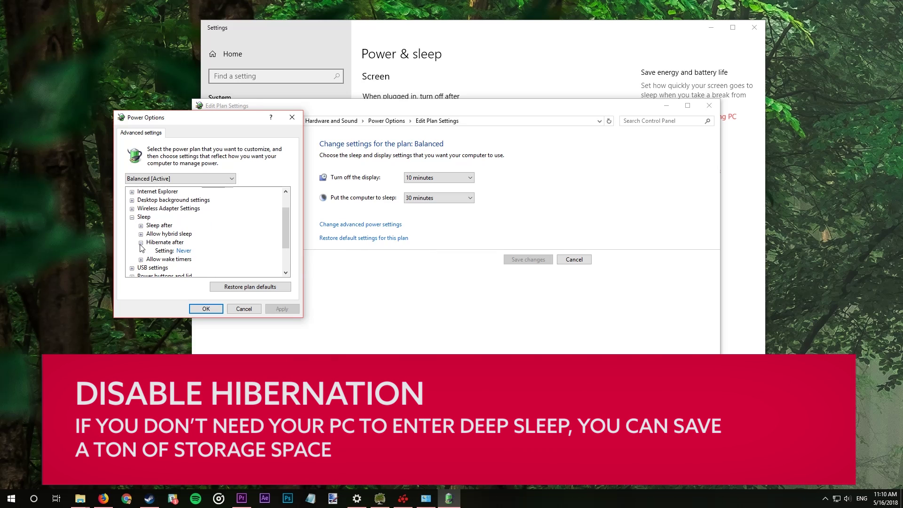
left_click(183, 250)
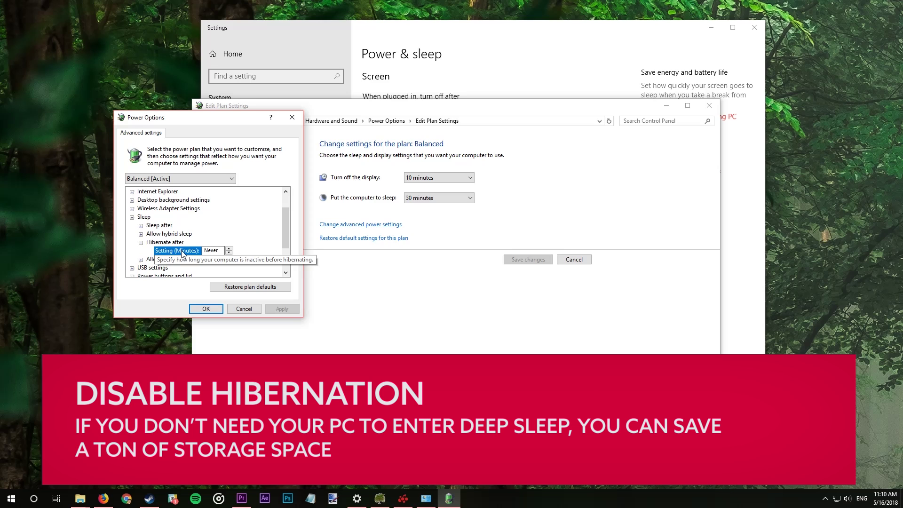
left_click(229, 248)
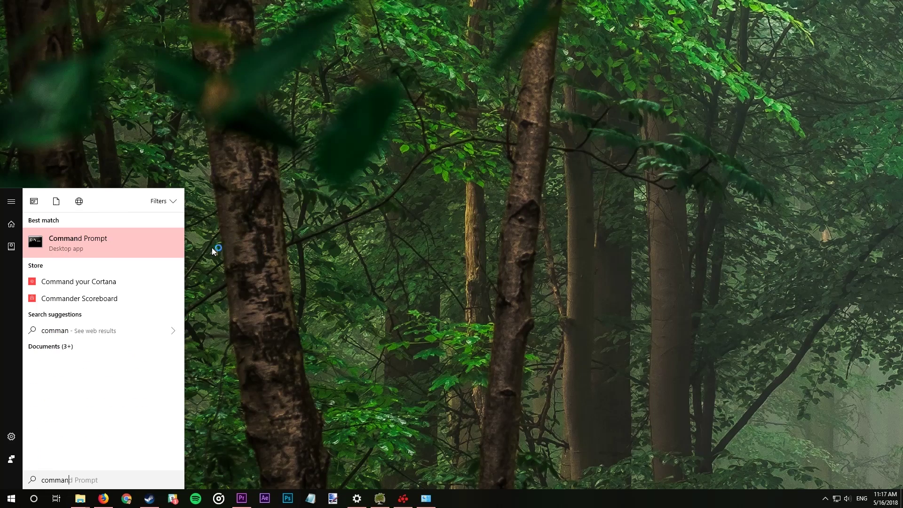
Run 'powercfg /h off' in a Command Prompt started as administrator to disable hibernation
right_click(132, 235)
key("Escape")
right_click(124, 238)
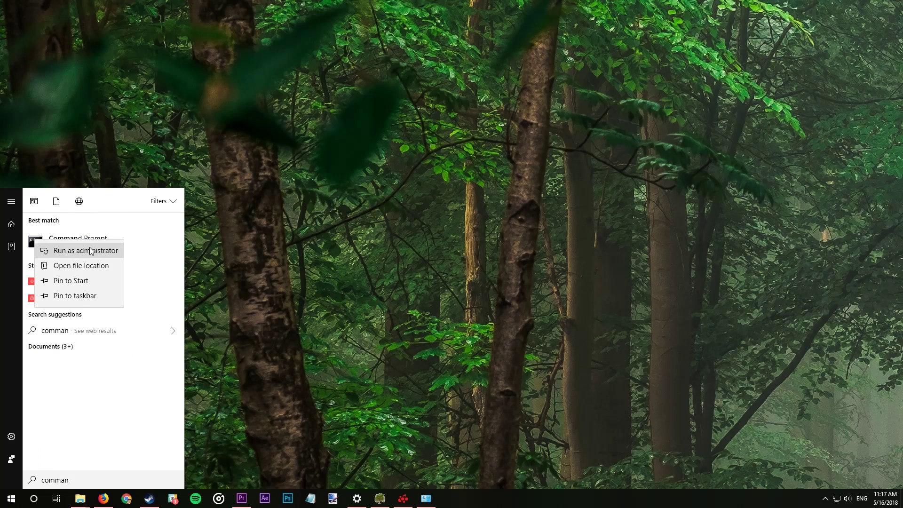
left_click(89, 248)
type("p")
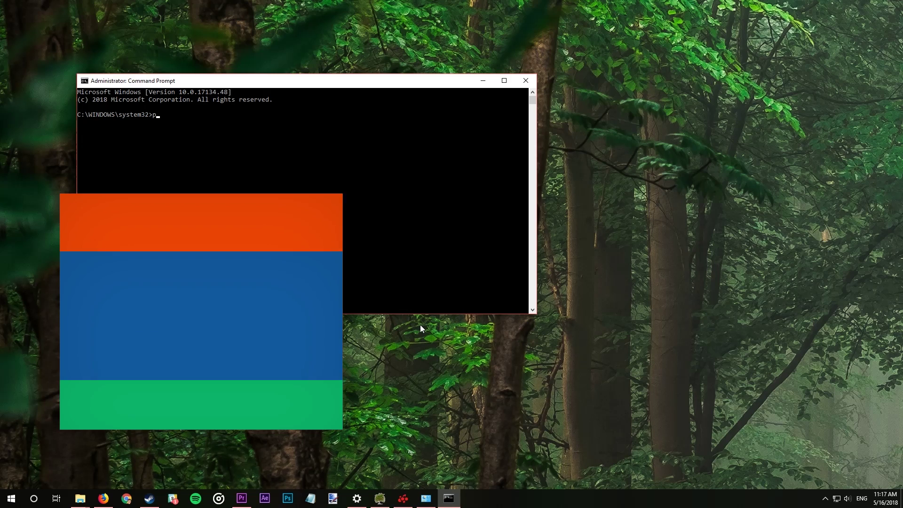
type("owercfg /h off")
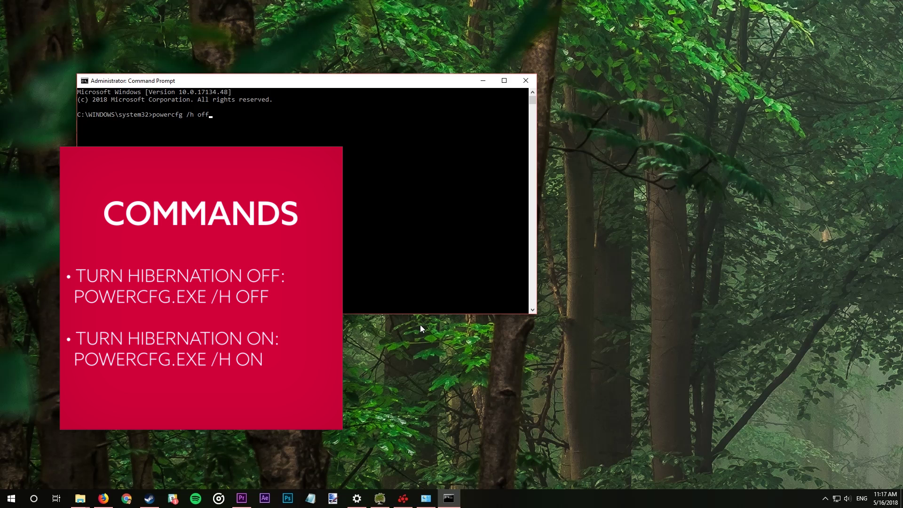
key("Return")
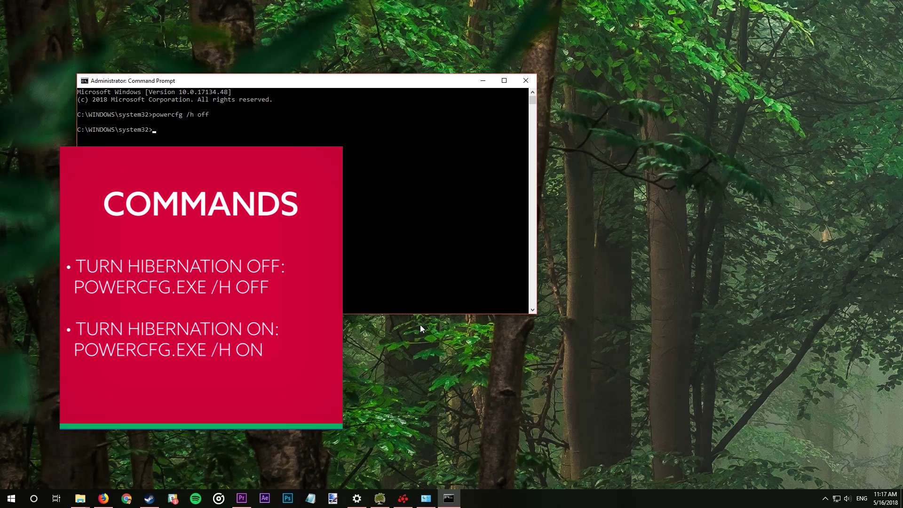